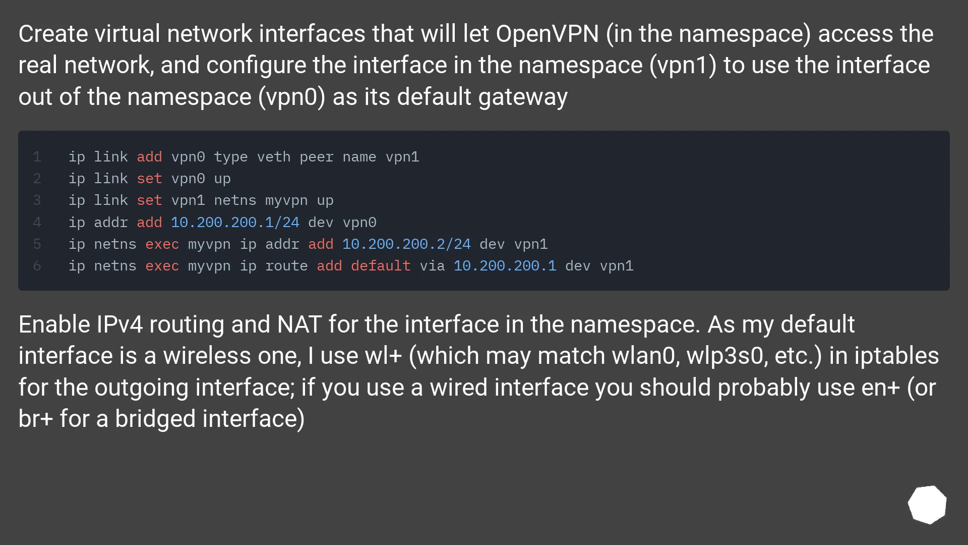
{"action": "scroll", "coordinate": [484, 272], "scroll_direction": "down", "scroll_amount": 10}
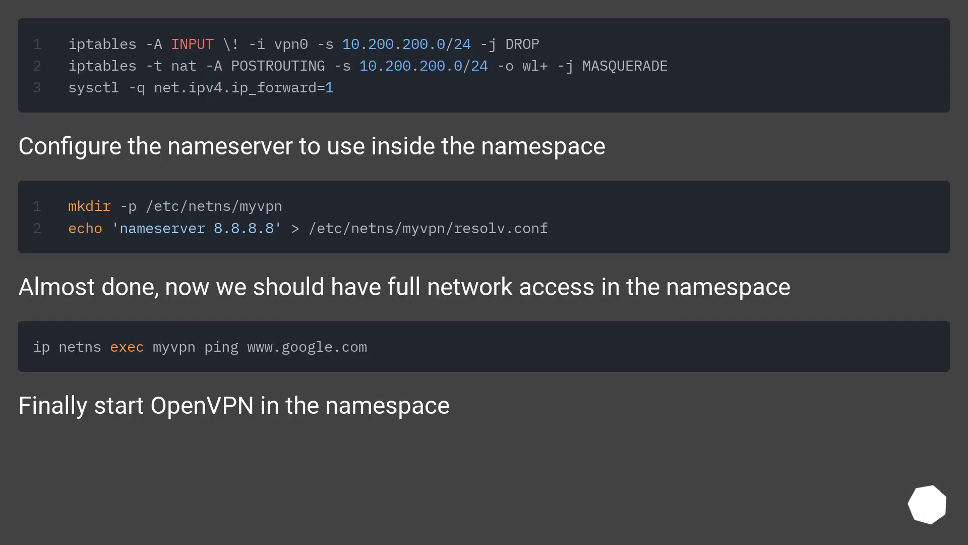